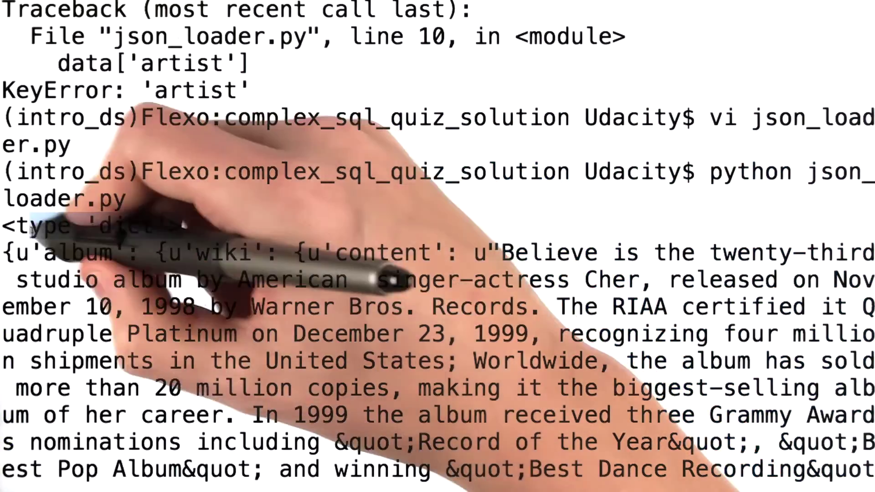
Step: Highlight the printed <type 'dict'> line in the json_loader.py output
drag(3, 226, 181, 226)
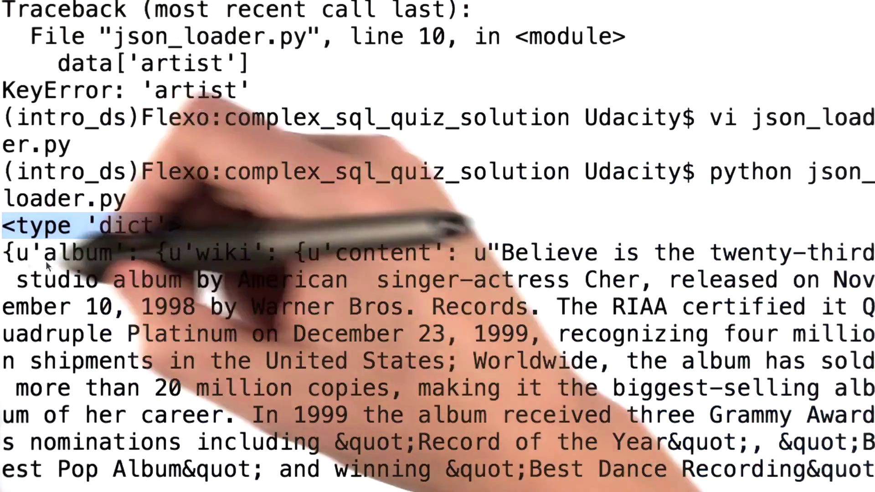